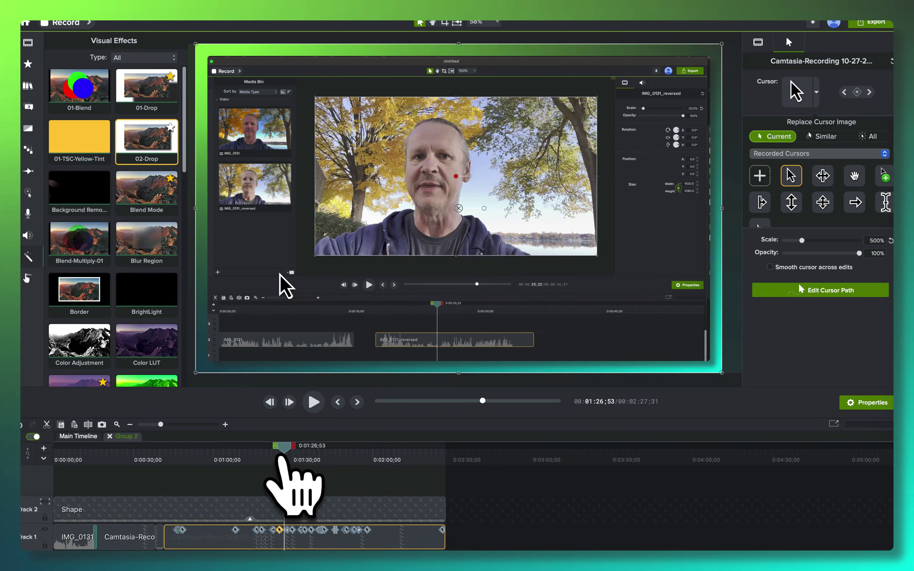
Step: Scrub the timeline back and forth and park the playhead at 0:01:19;57 to inspect the cursor
{"action": "left_click_drag", "start_coordinate": [281, 455], "coordinate": [226, 450]}
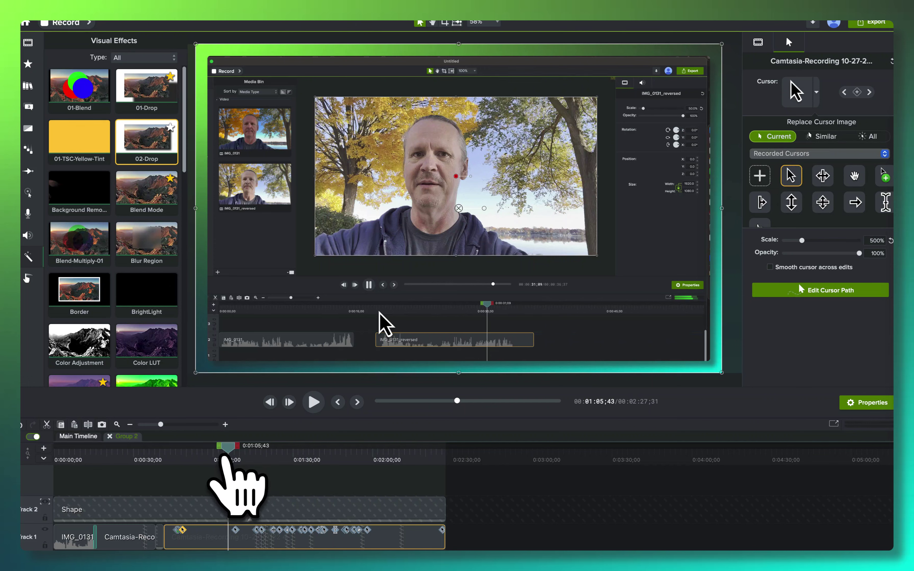
{"action": "left_click_drag", "start_coordinate": [225, 455], "coordinate": [218, 451]}
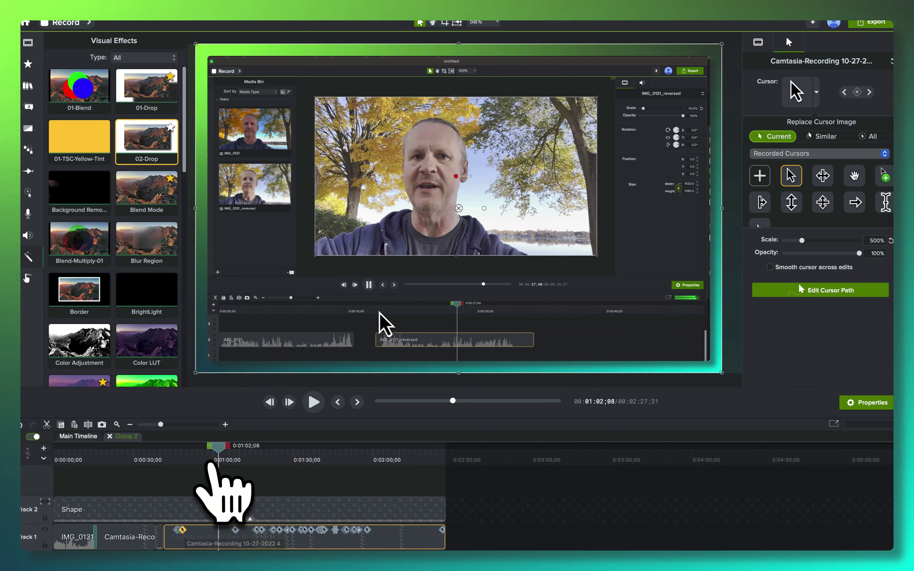
{"action": "left_click_drag", "start_coordinate": [214, 455], "coordinate": [260, 468]}
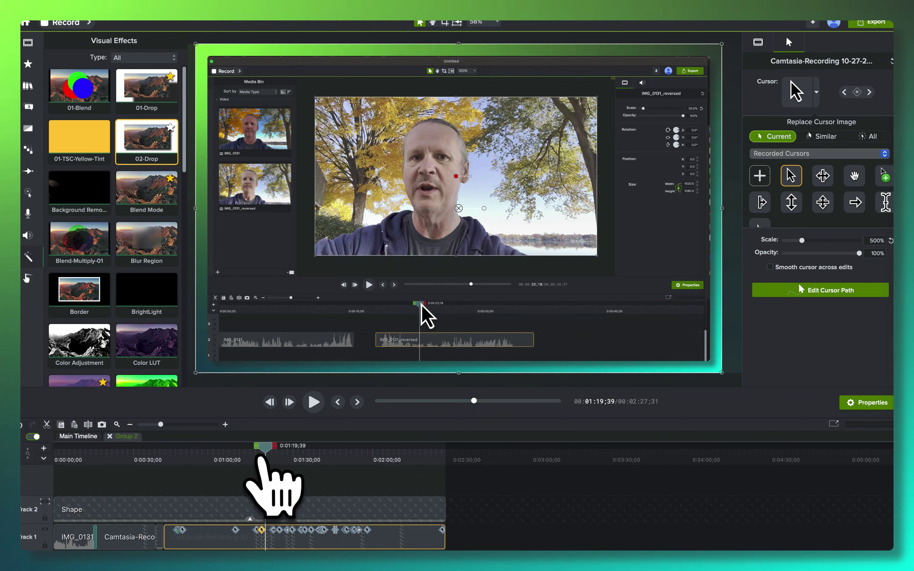
{"action": "left_click_drag", "start_coordinate": [260, 468], "coordinate": [261, 468]}
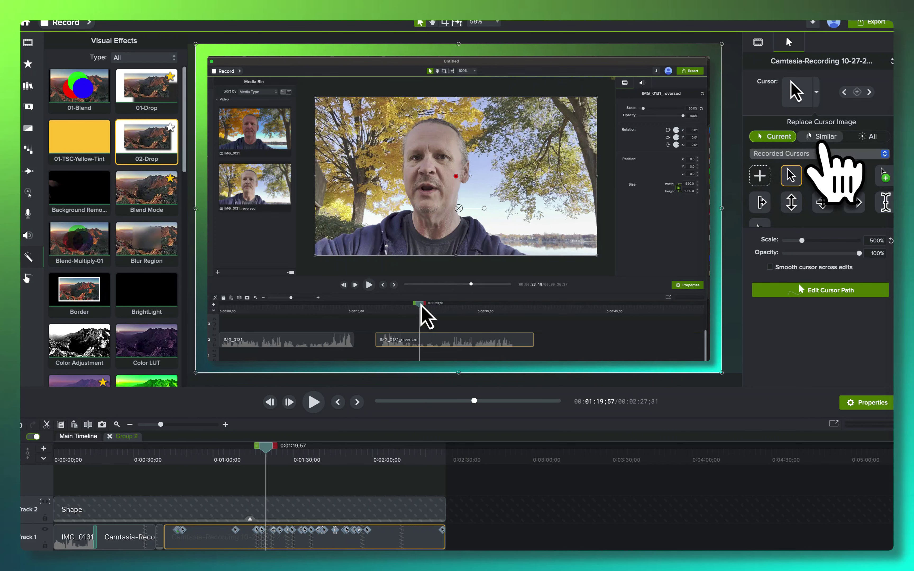
Step: Set Replace Cursor Image to Similar, then move the playhead to about 0:01:22;52
{"action": "left_click", "coordinate": [822, 141]}
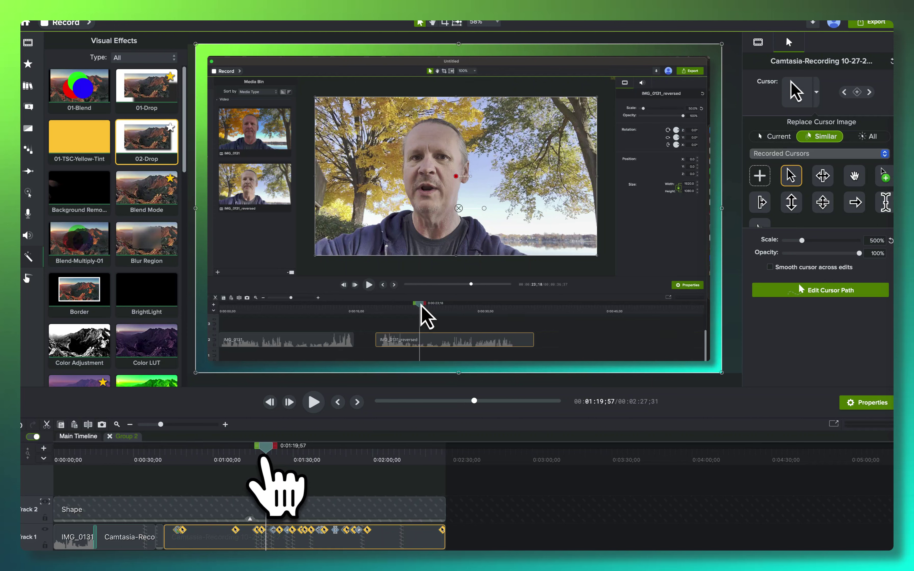
{"action": "left_click_drag", "start_coordinate": [265, 453], "coordinate": [272, 459]}
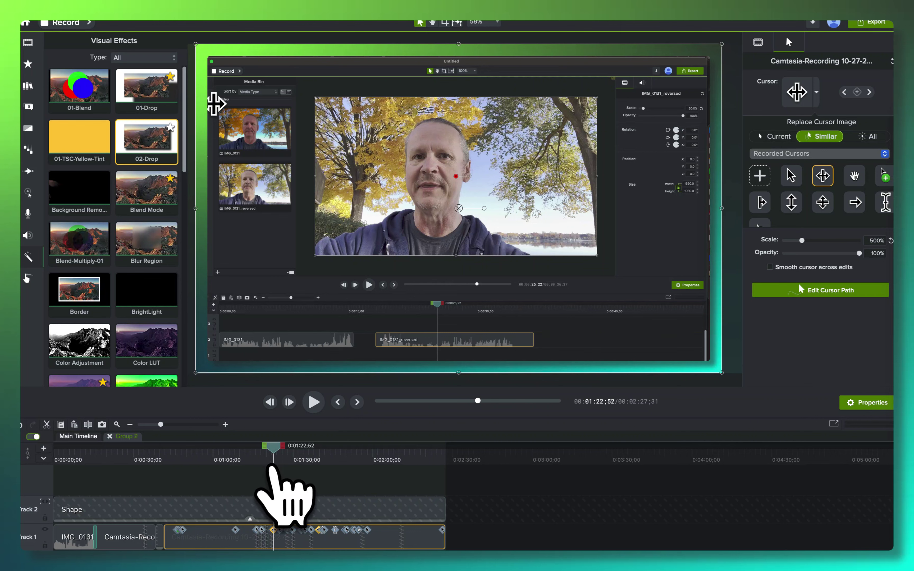
Step: Select the hand-cursor keyframe at 0:01:16;10 so replacement applies to Current only, then return to 0:01:22;18
{"action": "left_click_drag", "start_coordinate": [271, 458], "coordinate": [256, 455]}
{"action": "left_click", "coordinate": [773, 137]}
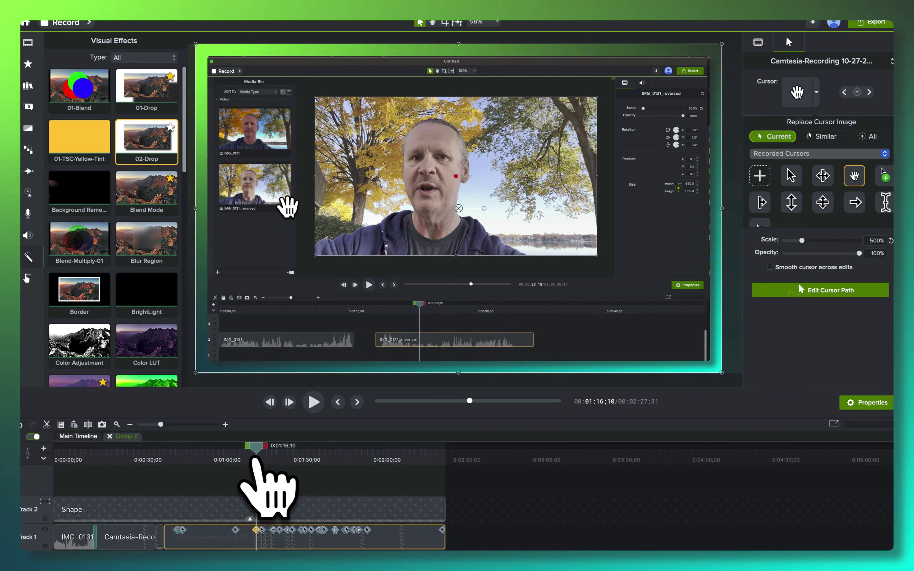
{"action": "left_click_drag", "start_coordinate": [256, 458], "coordinate": [271, 458]}
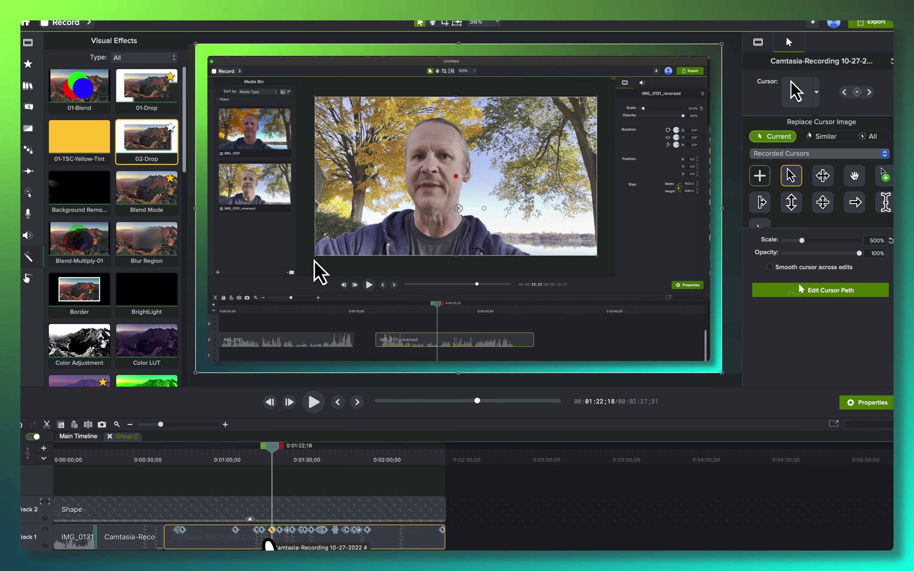
Step: Zoom the timeline to about one second and place the playhead on the right-arrow cursor at 0:01:22;28
{"action": "scroll", "coordinate": [269, 546], "scroll_direction": "up", "scroll_amount": 5}
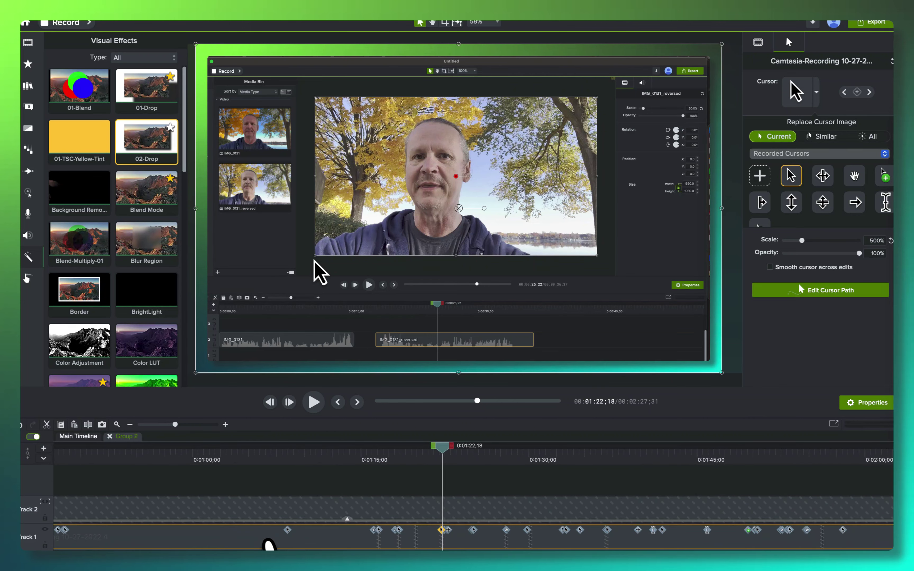
{"action": "scroll", "coordinate": [269, 546], "scroll_direction": "up", "scroll_amount": 8}
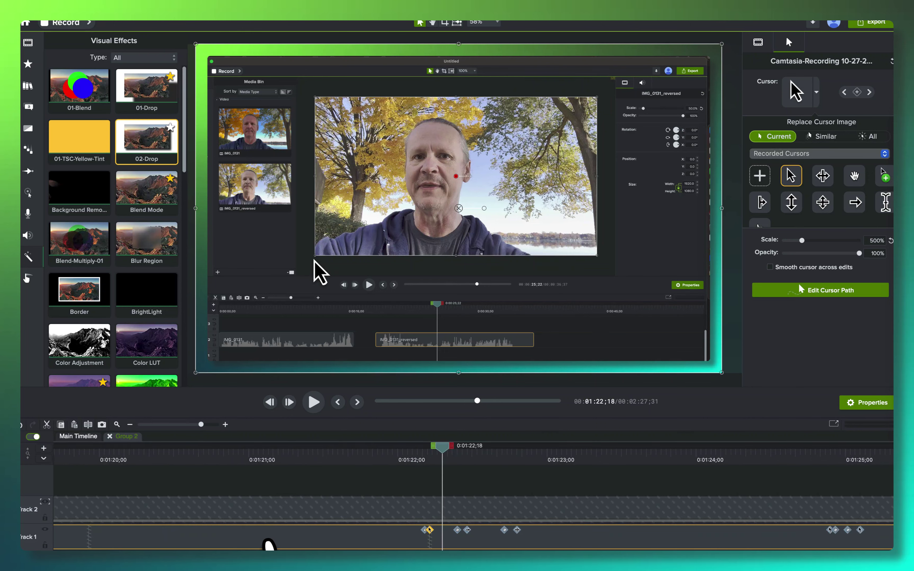
{"action": "scroll", "coordinate": [269, 546], "scroll_direction": "up", "scroll_amount": 3}
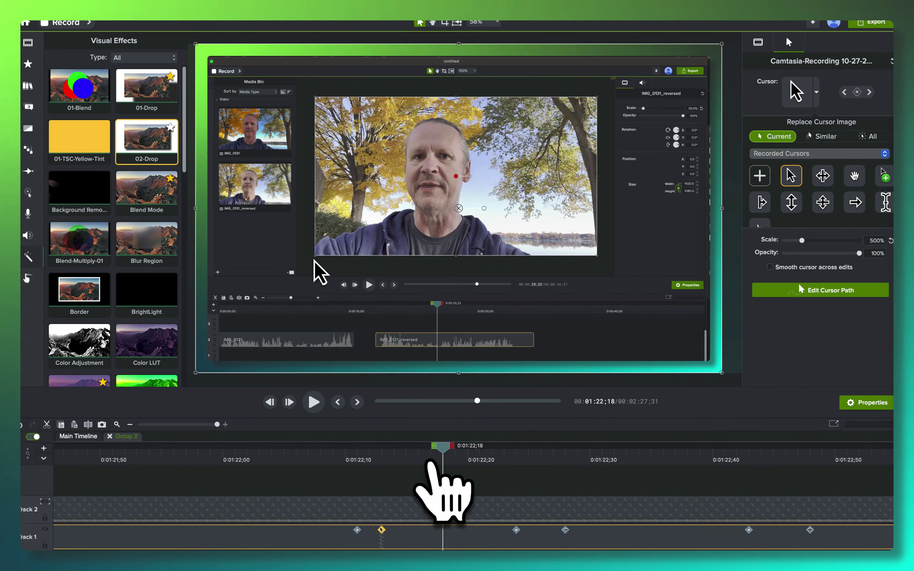
{"action": "left_click_drag", "start_coordinate": [442, 458], "coordinate": [565, 490]}
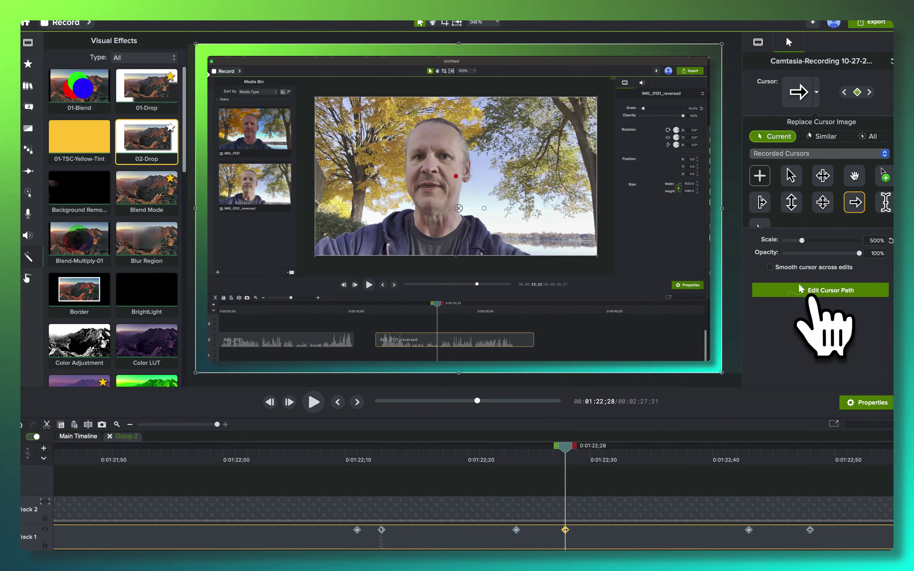
Step: Enter Edit Cursor Path mode and move the playhead back to the hand cursor at 0:01:22;11
{"action": "left_click", "coordinate": [811, 294]}
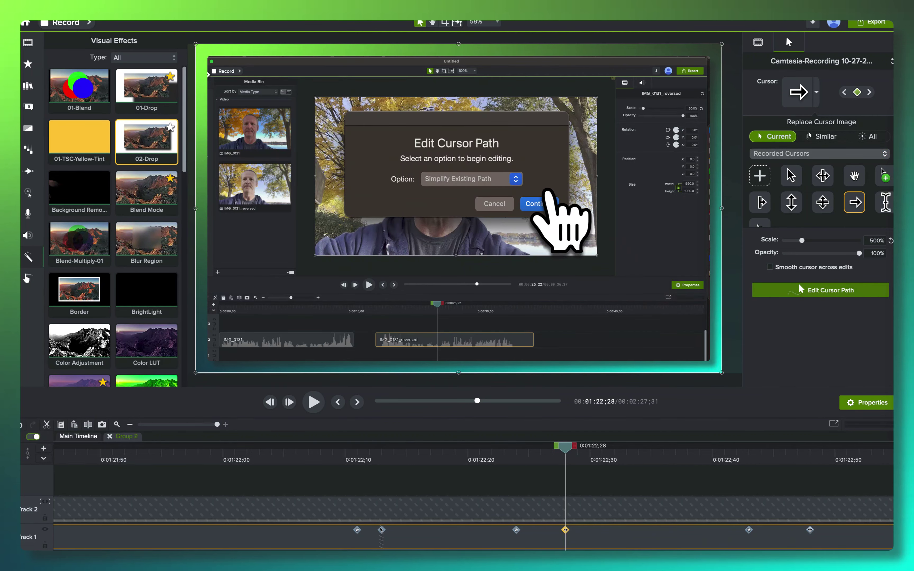
{"action": "left_click", "coordinate": [539, 207]}
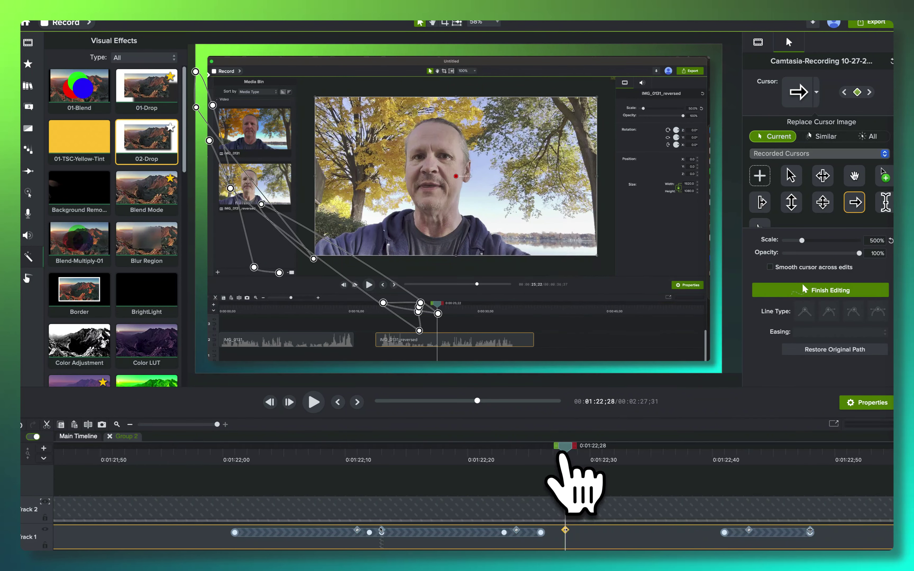
{"action": "left_click_drag", "start_coordinate": [564, 447], "coordinate": [517, 453]}
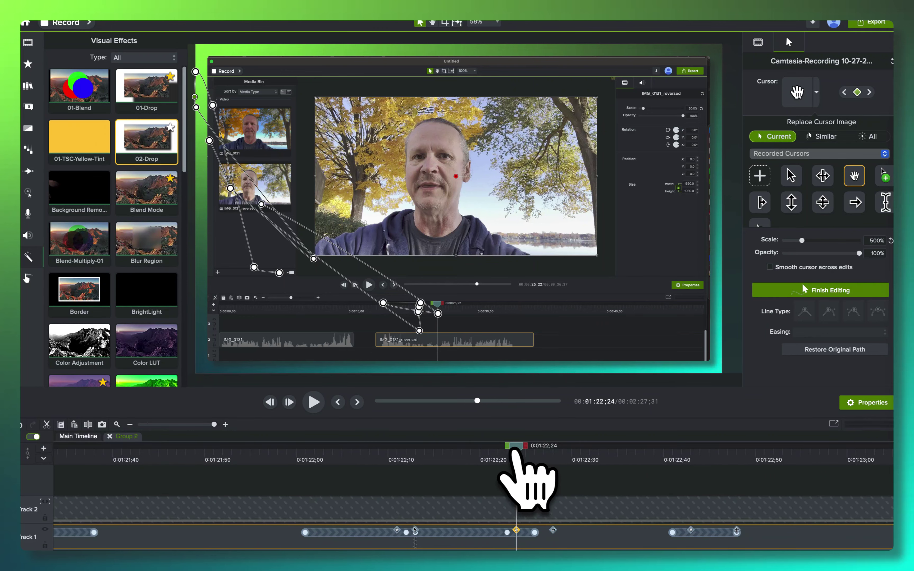
{"action": "key", "text": "super+minus"}
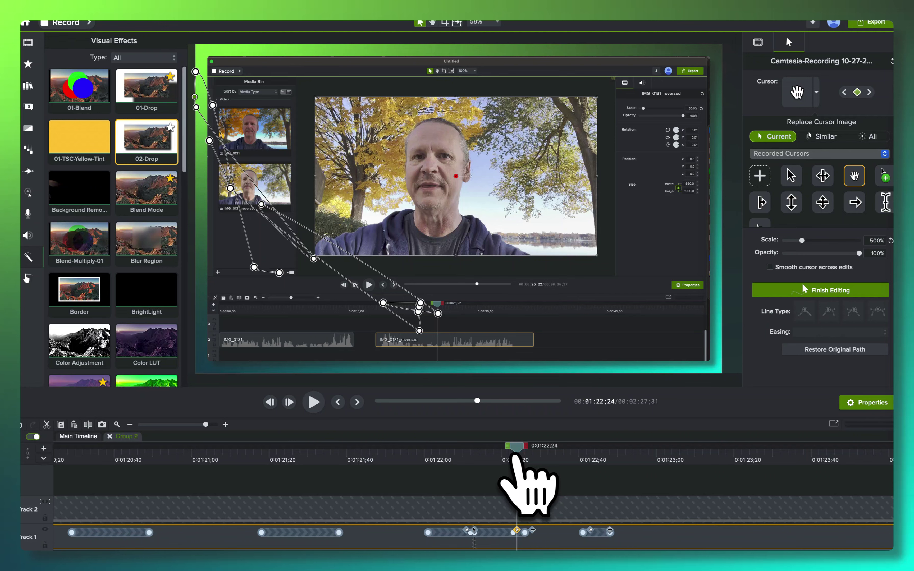
{"action": "left_click_drag", "start_coordinate": [516, 453], "coordinate": [466, 455]}
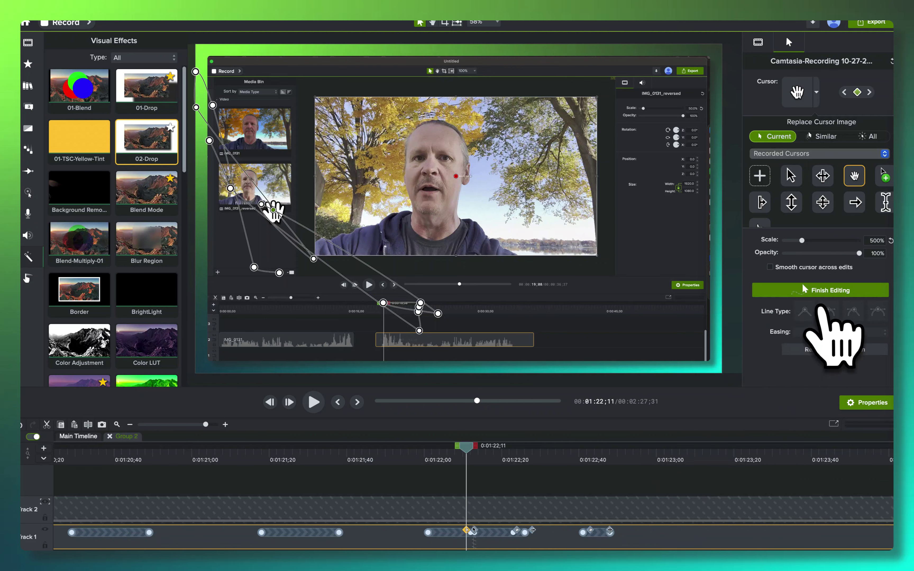
Step: Finish editing the cursor path and zoom the timeline out around the keyframe
{"action": "left_click", "coordinate": [823, 292]}
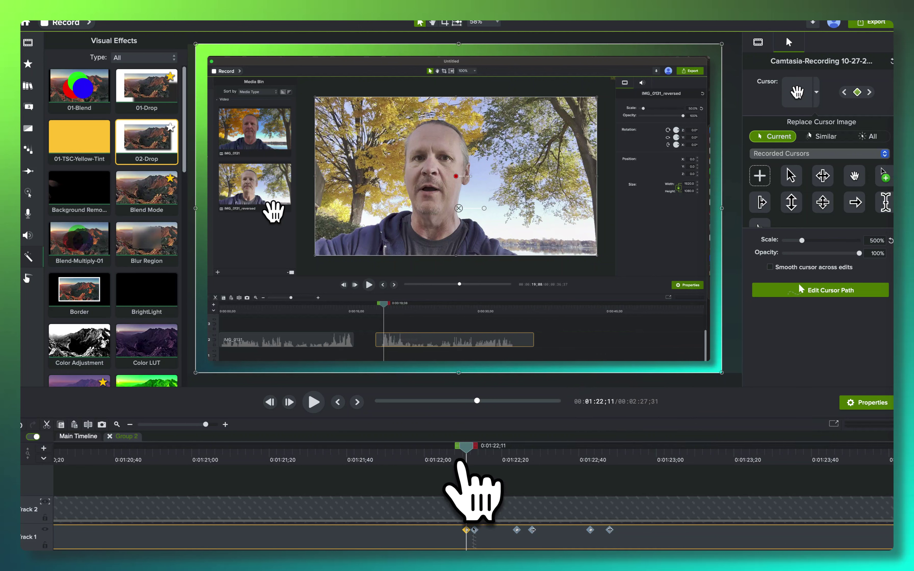
{"action": "left_click_drag", "start_coordinate": [465, 448], "coordinate": [447, 448]}
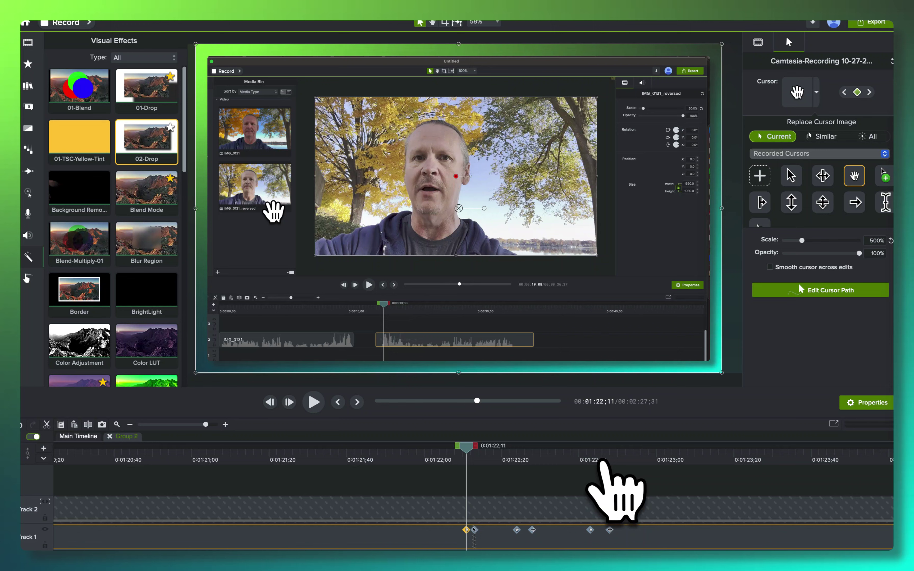
{"action": "scroll", "coordinate": [475, 532], "scroll_direction": "down", "scroll_amount": 5}
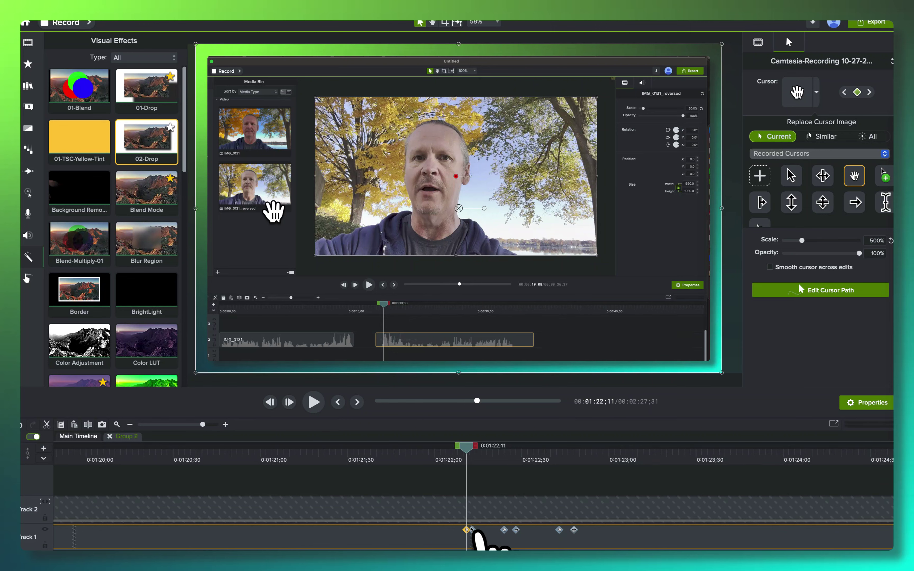
{"action": "scroll", "coordinate": [475, 532], "scroll_direction": "down", "scroll_amount": 1}
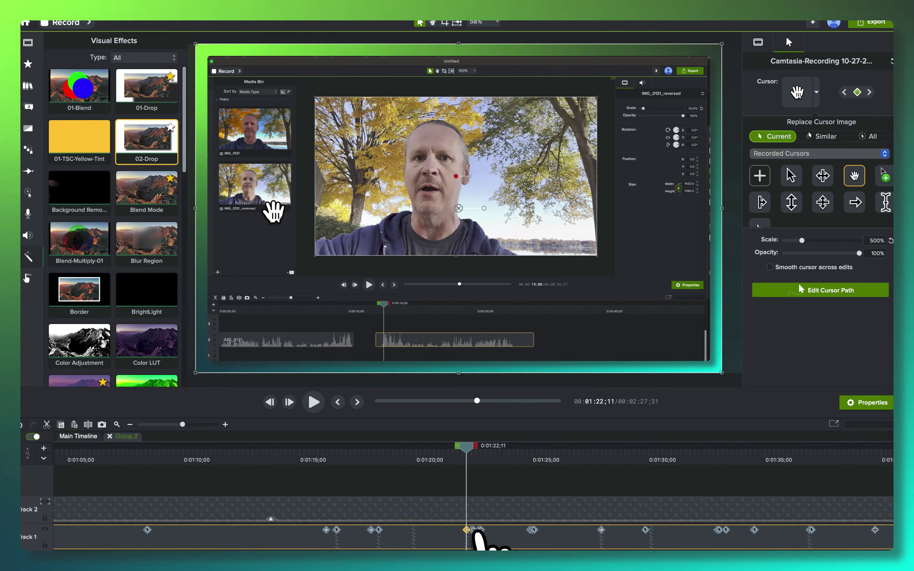
Step: Set Replace Cursor Image to Similar so all matching hand-cursor keyframes are marked
{"action": "left_click", "coordinate": [823, 136]}
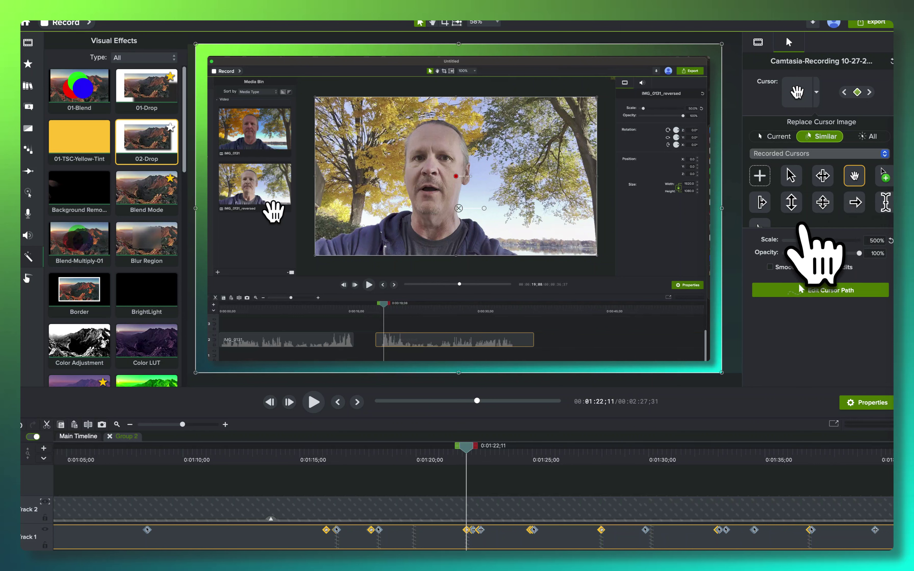
{"action": "scroll", "coordinate": [825, 224], "scroll_direction": "down", "scroll_amount": 2}
{"action": "scroll", "coordinate": [825, 223], "scroll_direction": "down", "scroll_amount": 1}
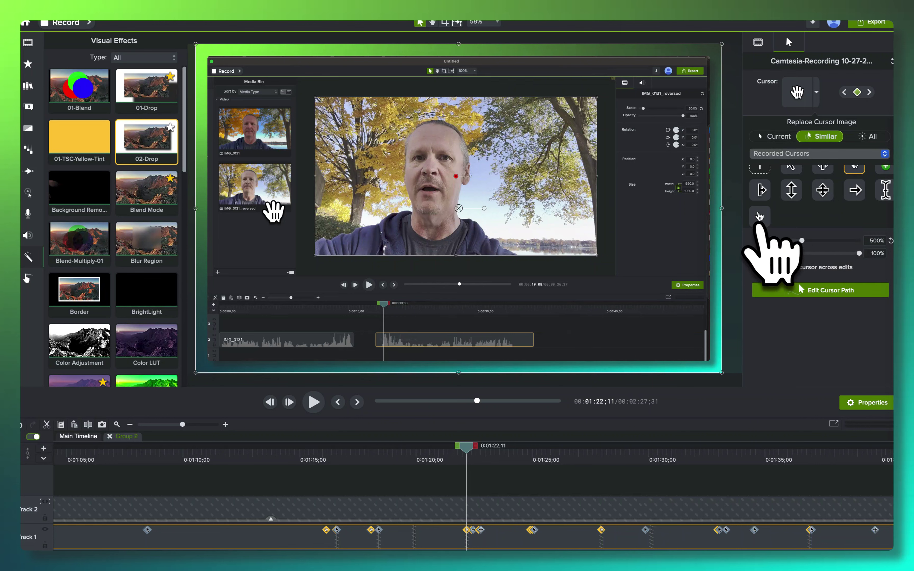
Step: Switch the cursor set to Mac System Cursors and choose the quill-pen cursor for the hand cursors
{"action": "left_click", "coordinate": [782, 156]}
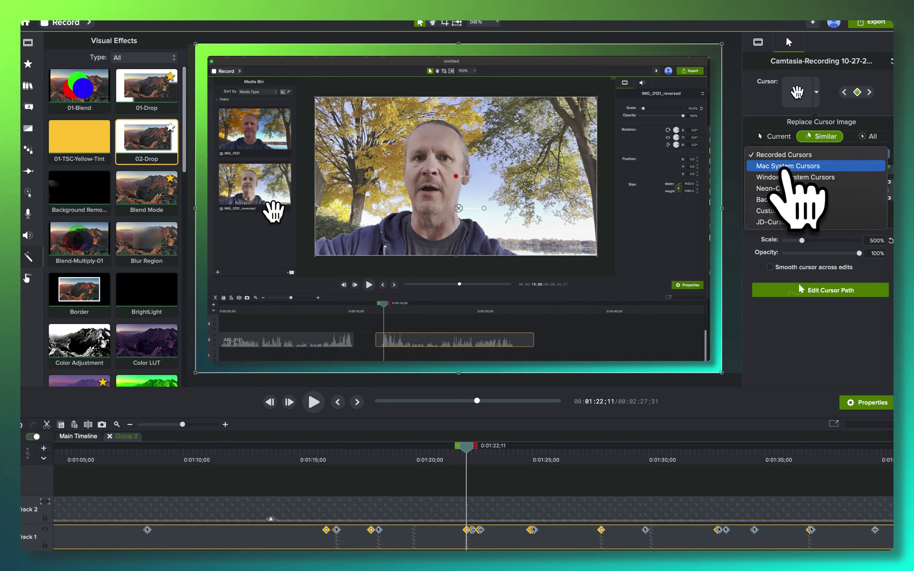
{"action": "left_click", "coordinate": [785, 167]}
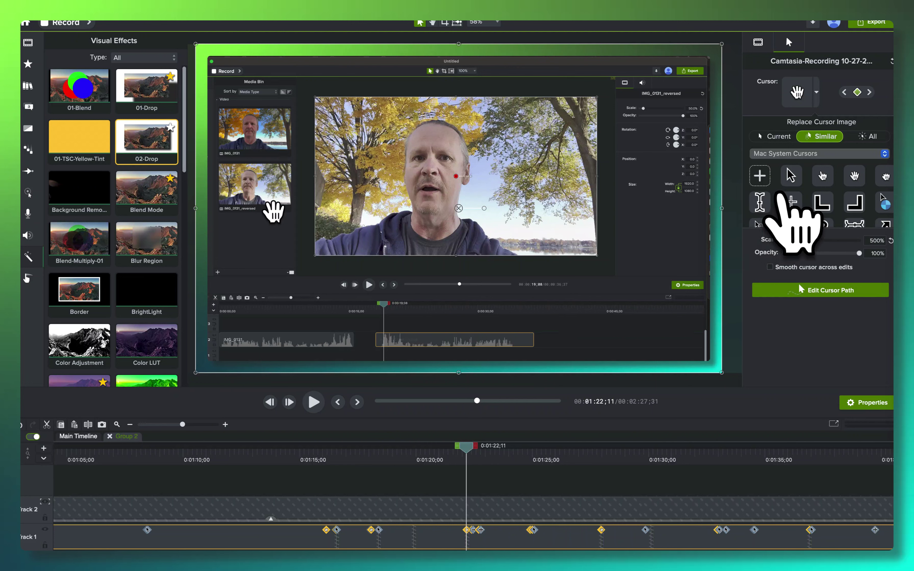
{"action": "scroll", "coordinate": [783, 226], "scroll_direction": "down", "scroll_amount": 3}
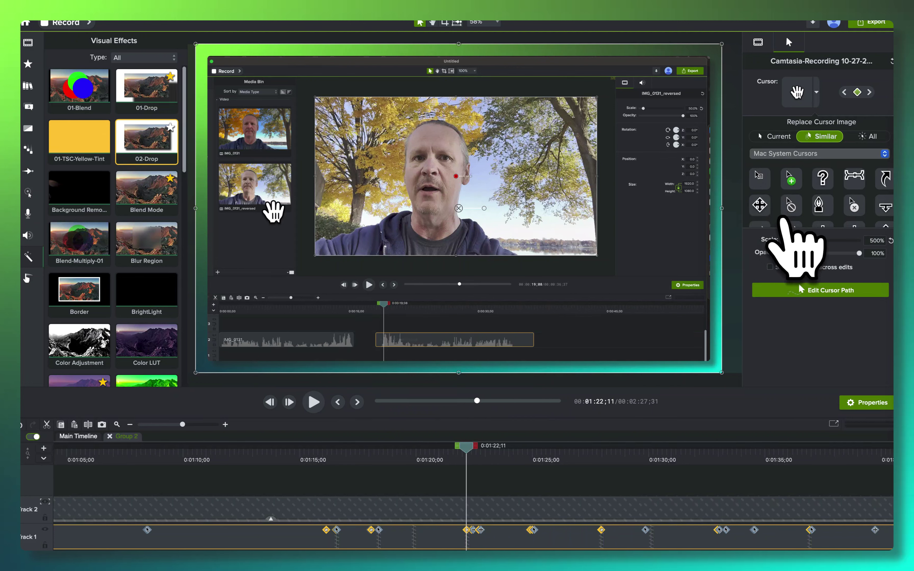
{"action": "scroll", "coordinate": [783, 223], "scroll_direction": "down", "scroll_amount": 5}
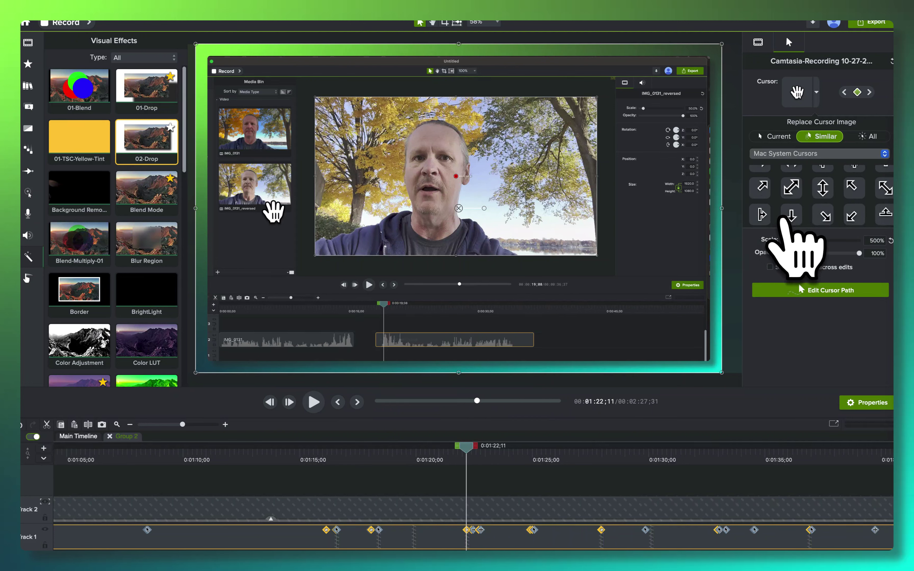
{"action": "scroll", "coordinate": [781, 220], "scroll_direction": "down", "scroll_amount": 5}
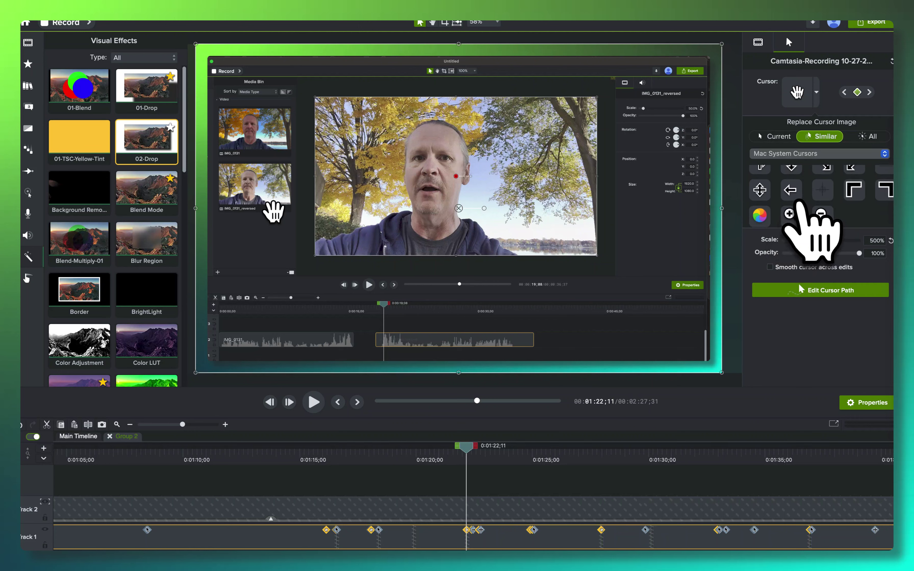
{"action": "scroll", "coordinate": [791, 206], "scroll_direction": "up", "scroll_amount": 5}
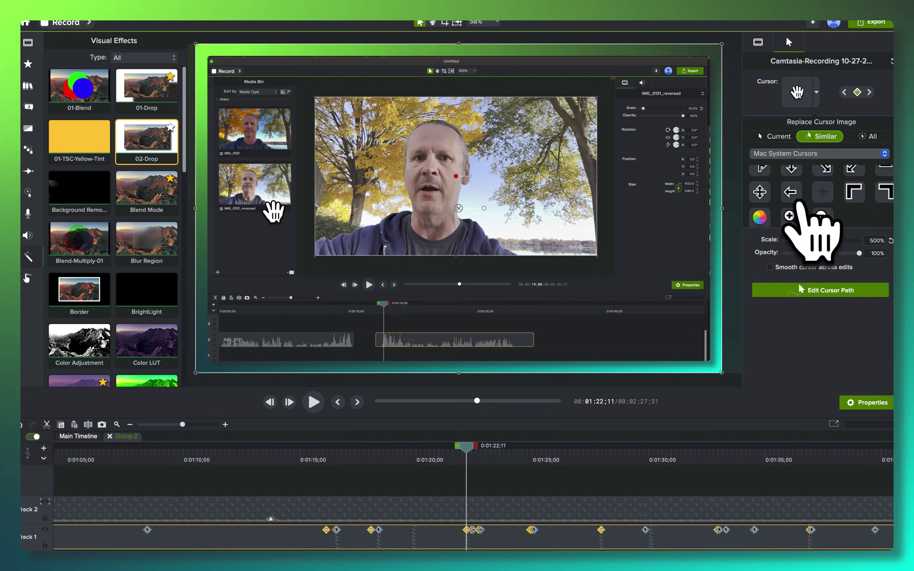
{"action": "scroll", "coordinate": [798, 202], "scroll_direction": "up", "scroll_amount": 3}
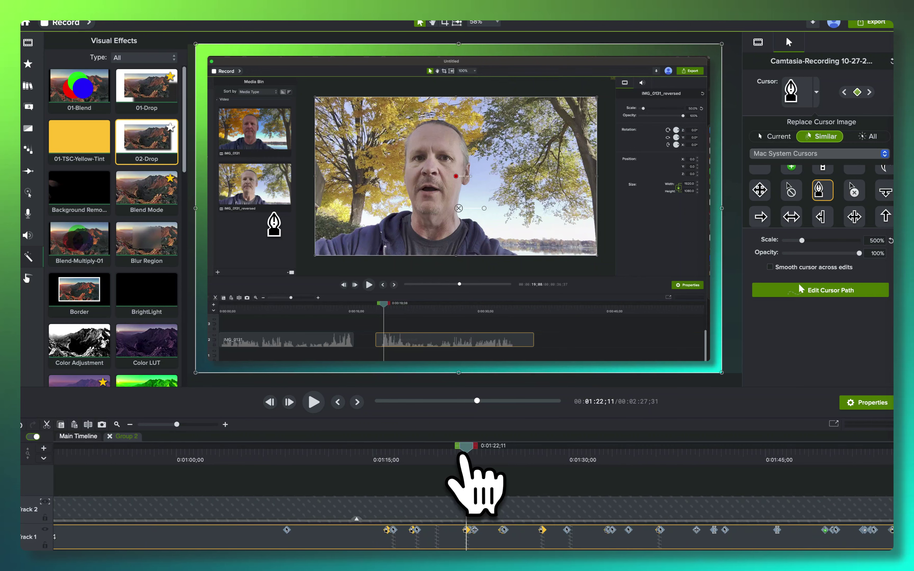
Step: Scrub through the clip to confirm the pen cursor, ending on the keyframe at 0:01:22;43
{"action": "scroll", "coordinate": [459, 455], "scroll_direction": "down", "scroll_amount": 3}
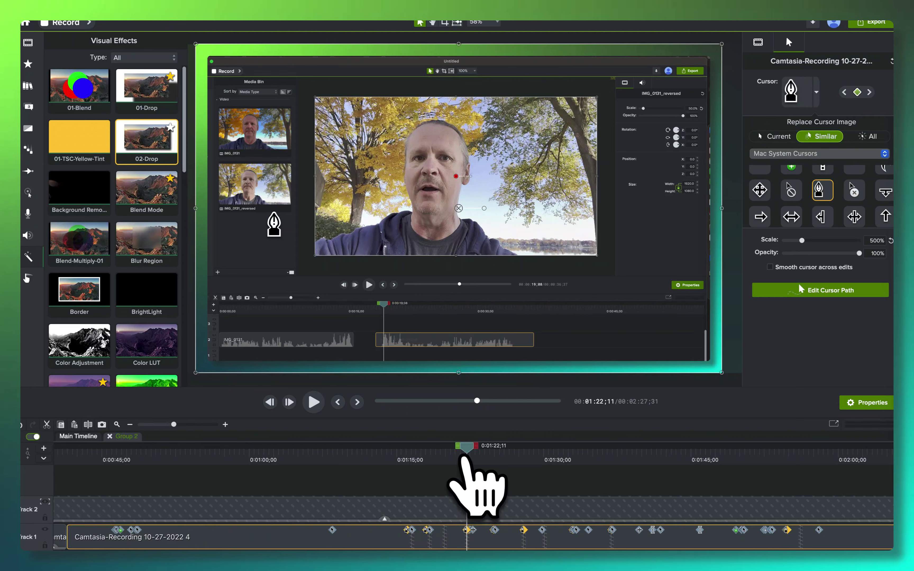
{"action": "left_click_drag", "start_coordinate": [464, 457], "coordinate": [491, 458]}
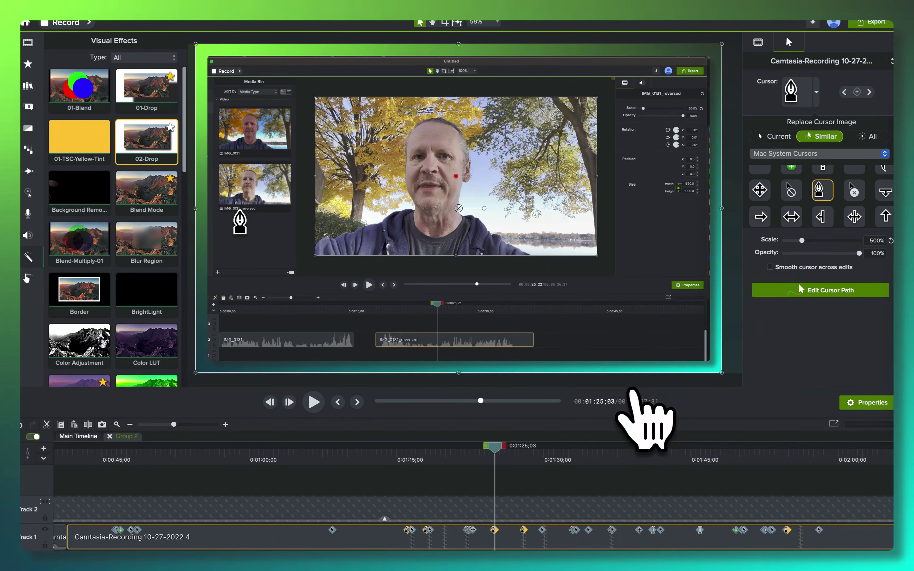
{"action": "left_click", "coordinate": [844, 93]}
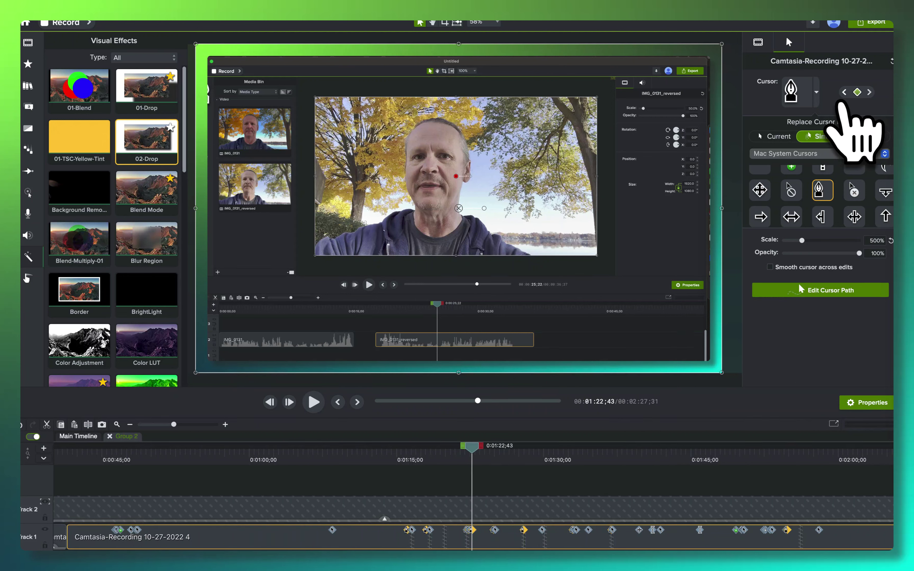